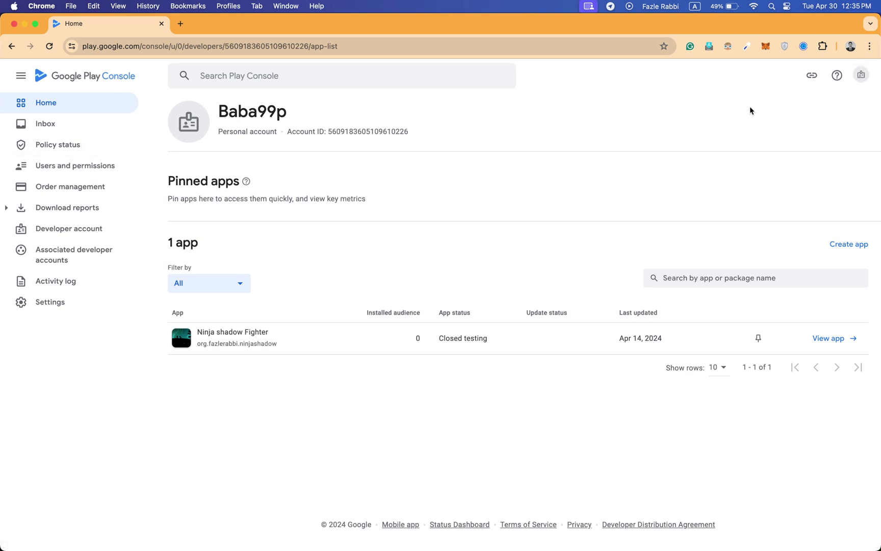
pyautogui.click(860, 68)
pyautogui.scroll(-10, 795, 163)
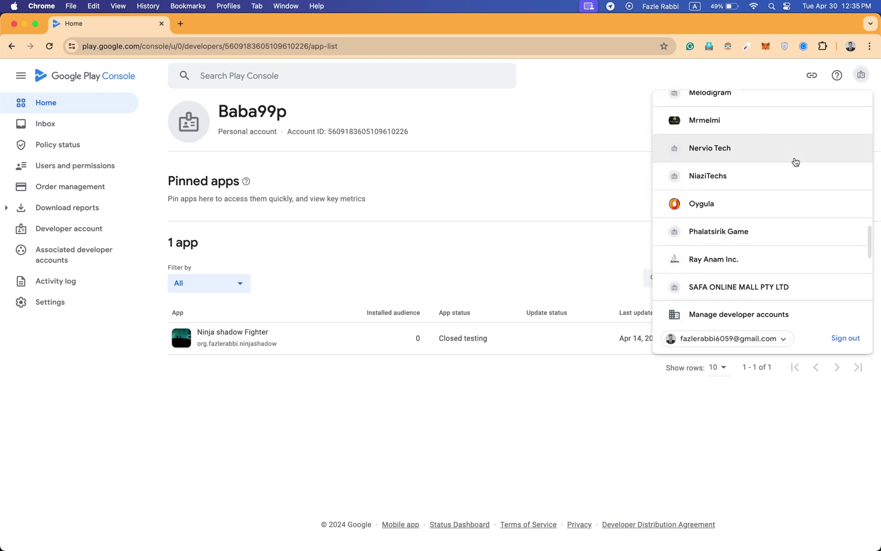
pyautogui.scroll(-5, 794, 162)
pyautogui.click(580, 188)
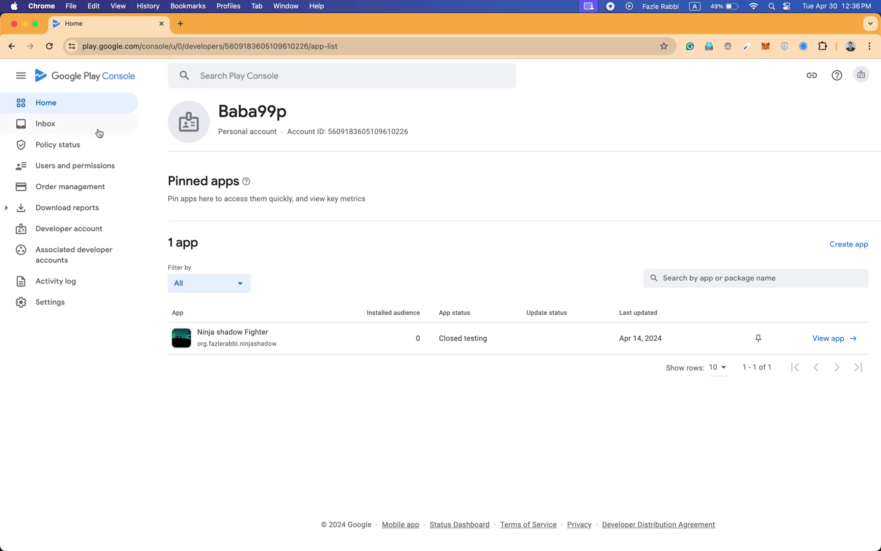
# Show the Users and permissions list with its two active users, one expiring May 16, 2024.
pyautogui.click(89, 172)
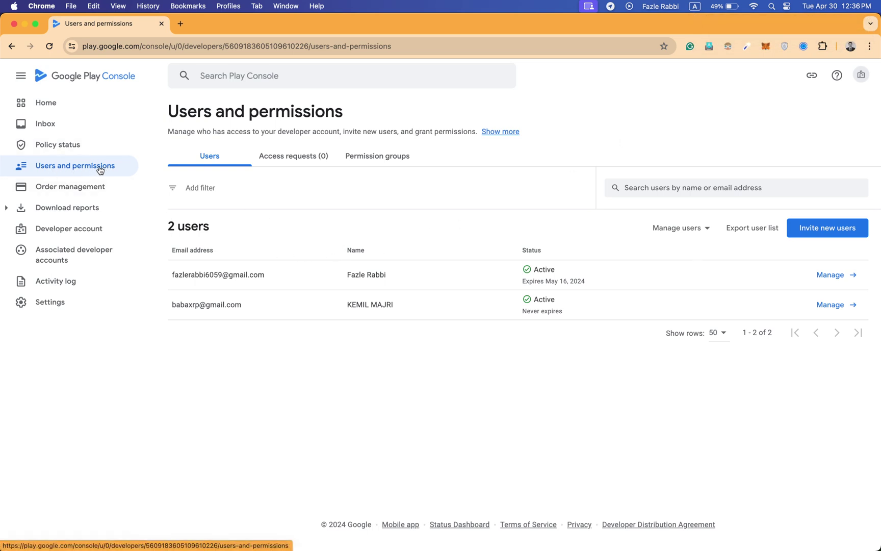
pyautogui.click(76, 82)
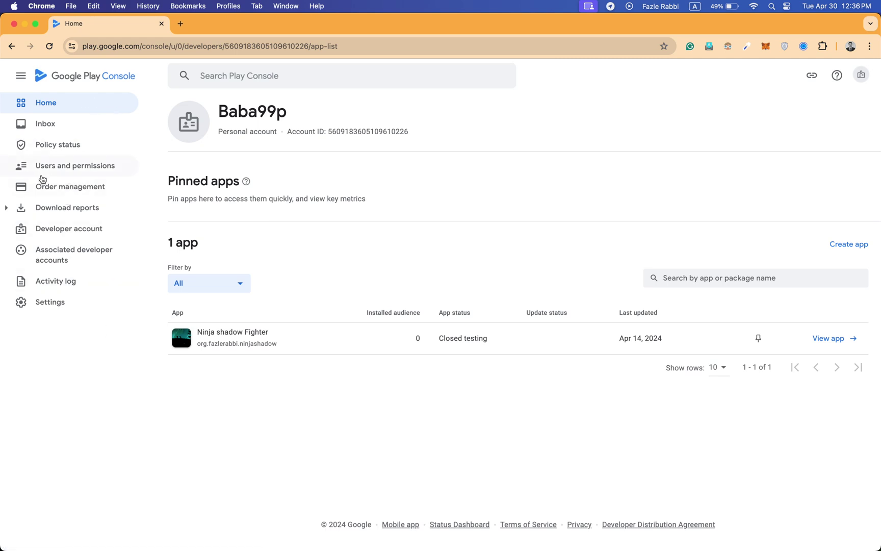
pyautogui.click(64, 173)
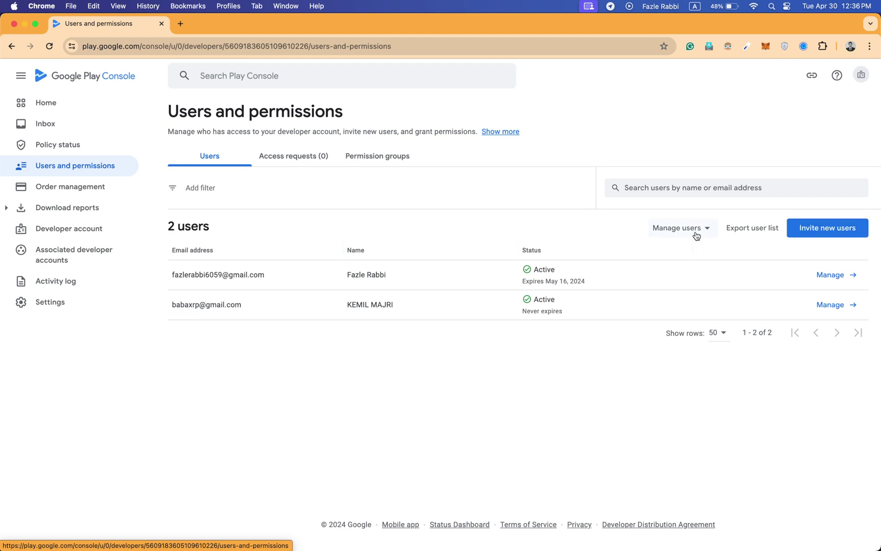
# Start a new user invitation and enter the invitee's Gmail address in the Email address field.
pyautogui.click(813, 236)
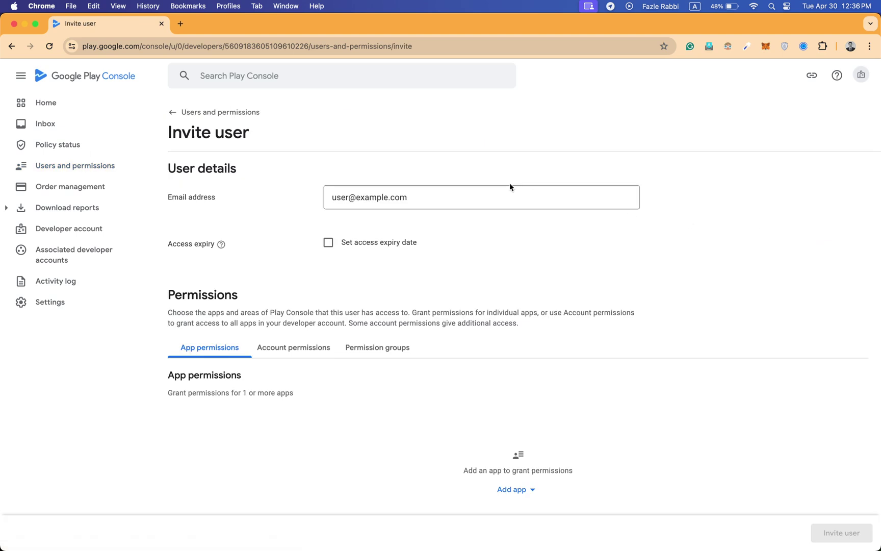
pyautogui.click(386, 200)
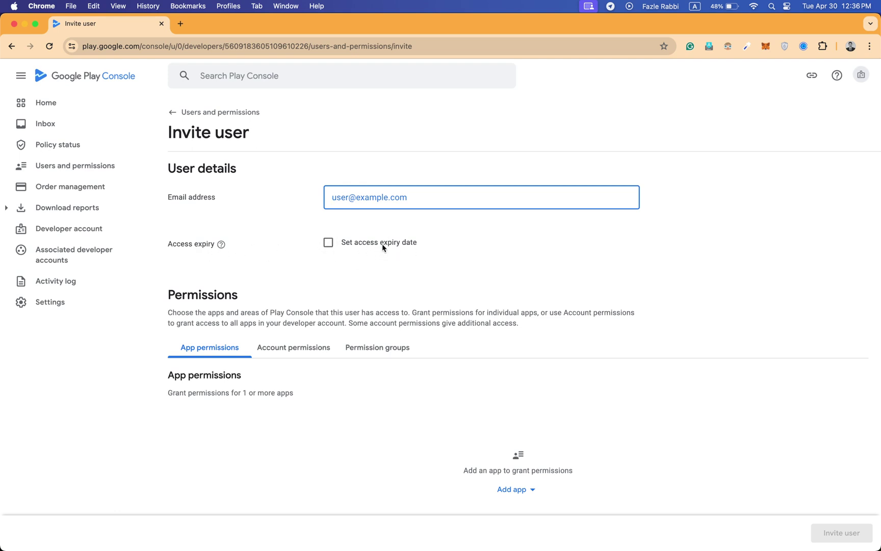
pyautogui.scroll(-1, 382, 247)
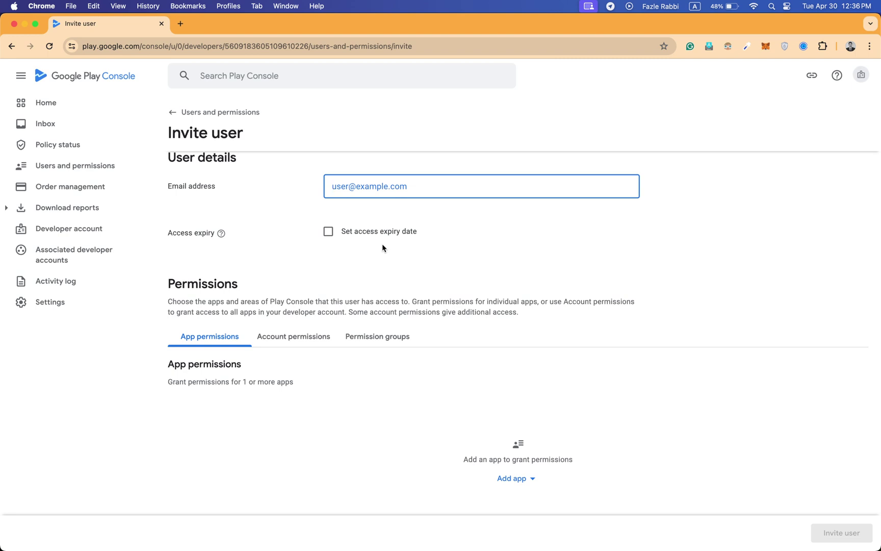
pyautogui.scroll(-5, 382, 243)
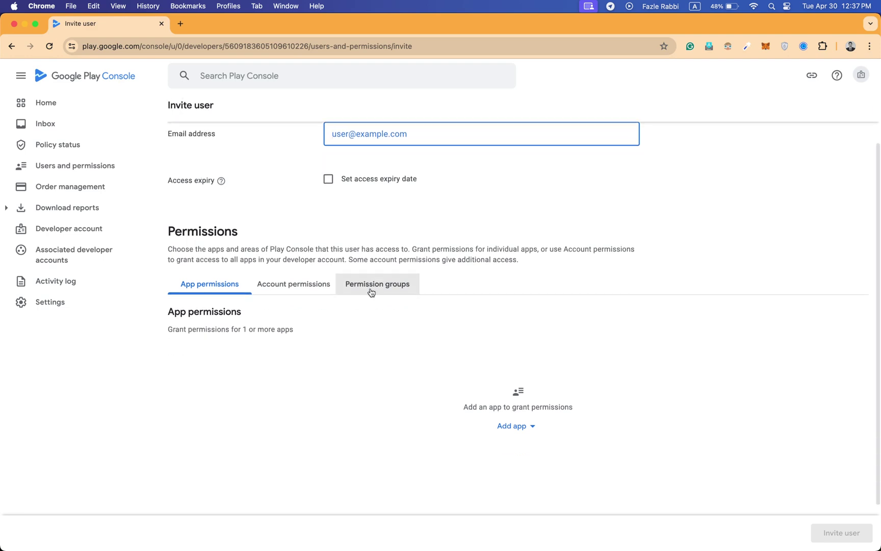
pyautogui.scroll(6, 372, 274)
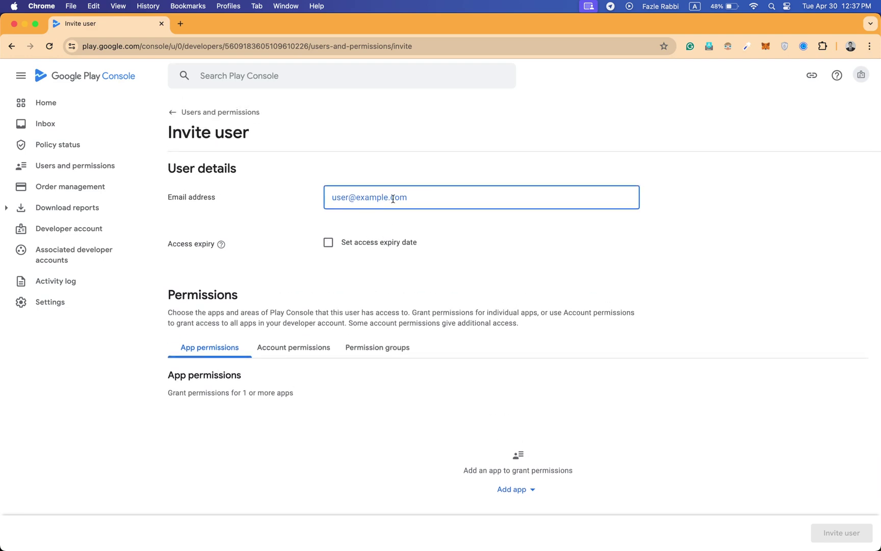
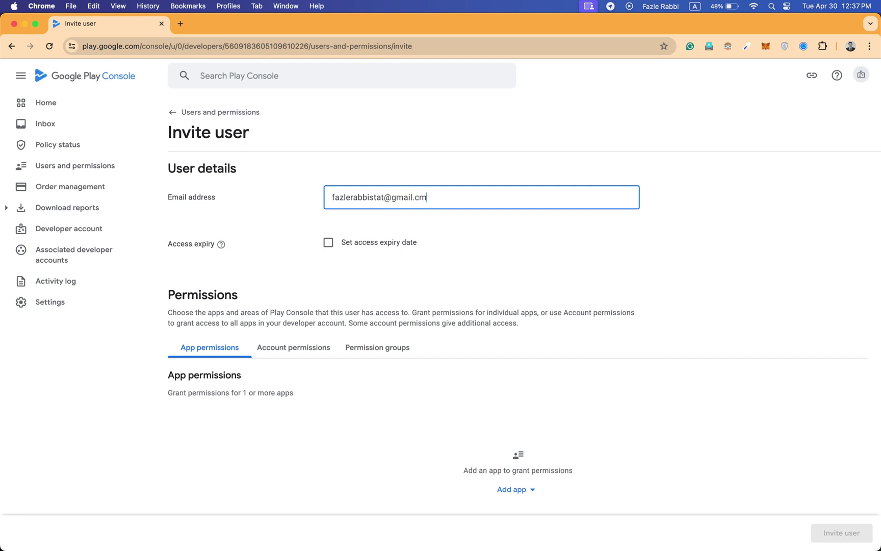
pyautogui.click(491, 219)
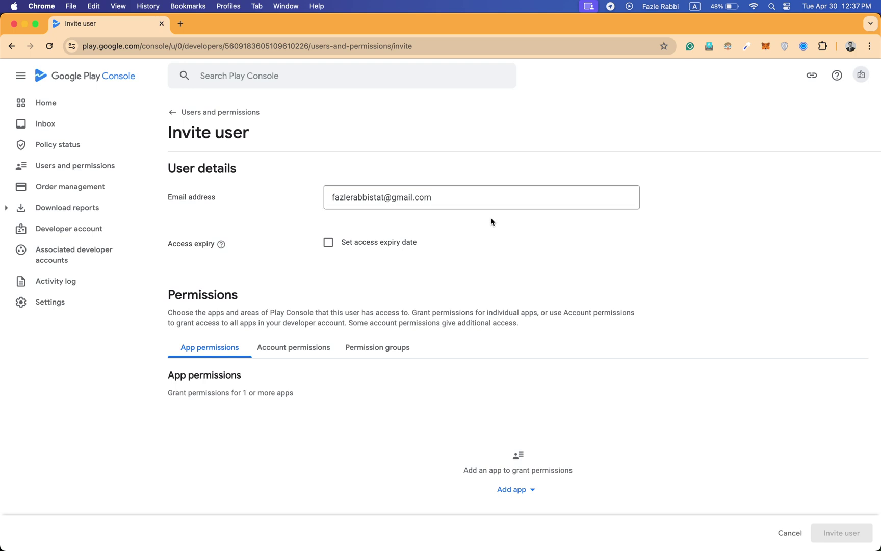
# Turn on Set access expiry date and keep May 30, 2024 as the expiry.
pyautogui.click(326, 244)
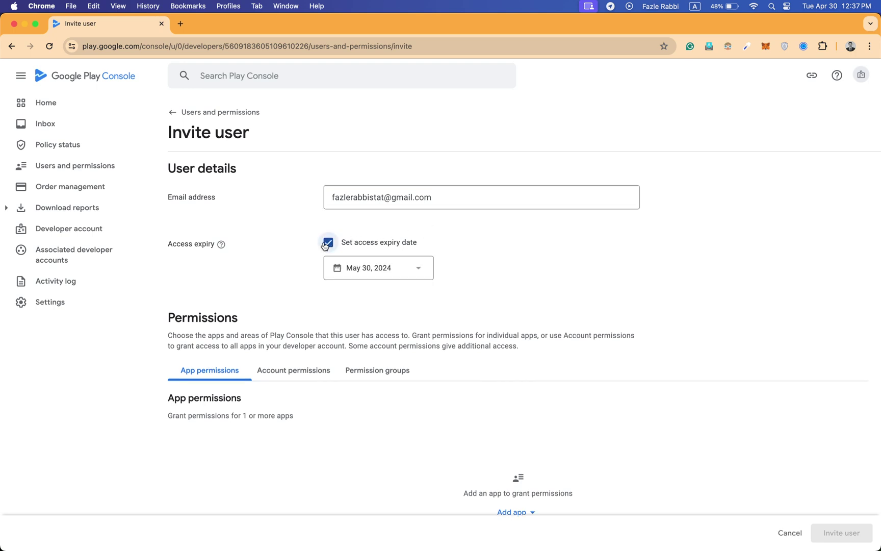
pyautogui.click(404, 273)
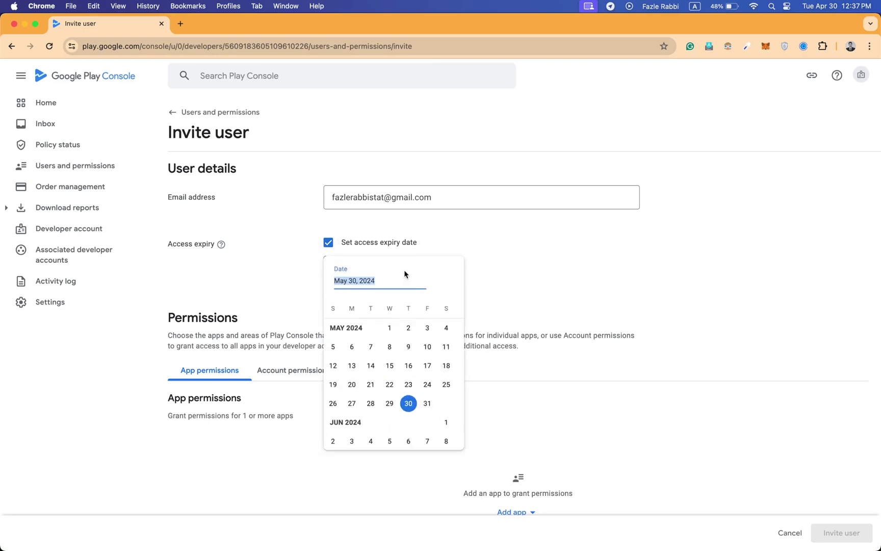
pyautogui.click(412, 407)
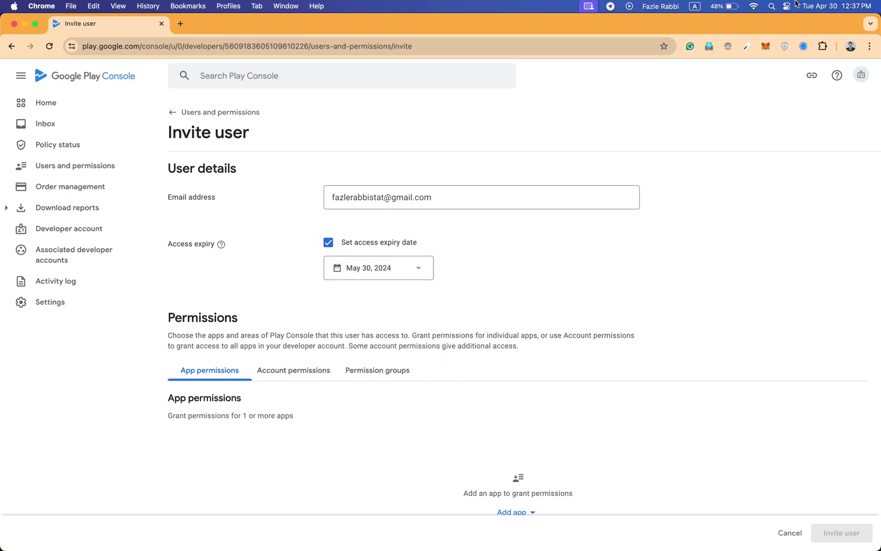
pyautogui.click(822, 5)
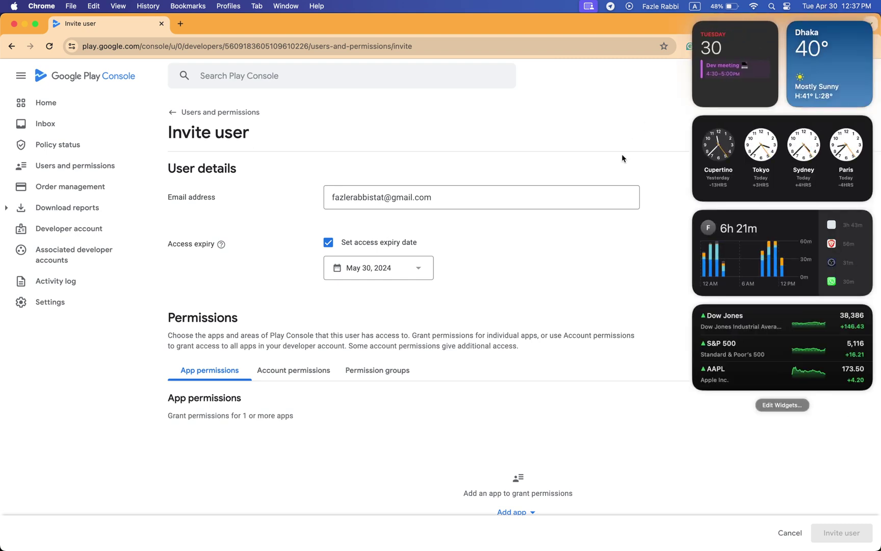
pyautogui.click(621, 158)
pyautogui.scroll(-3, 477, 309)
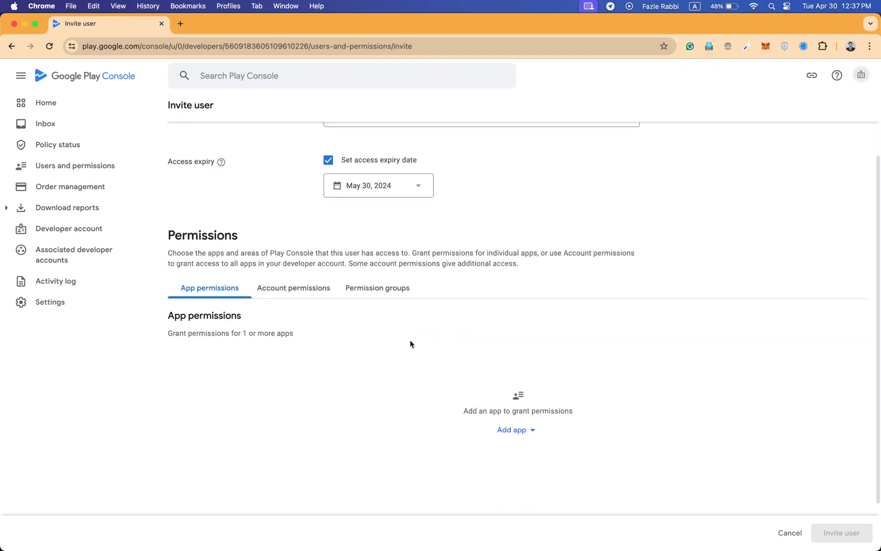
pyautogui.click(276, 294)
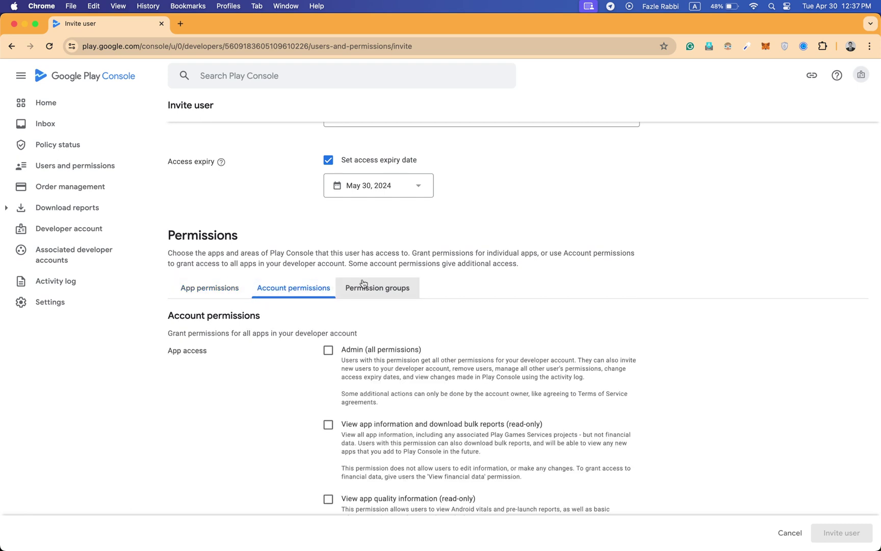
pyautogui.click(369, 297)
pyautogui.scroll(-1, 466, 342)
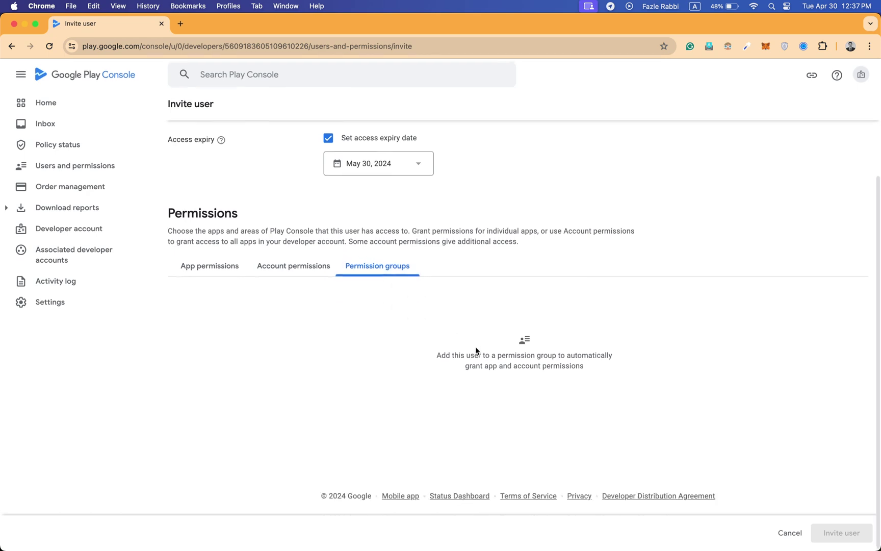
pyautogui.scroll(3, 475, 351)
pyautogui.click(210, 368)
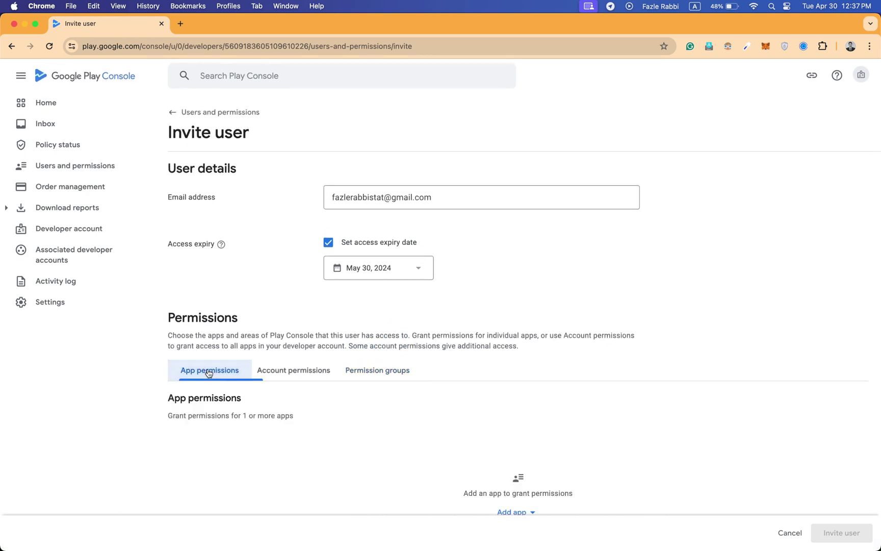
pyautogui.scroll(-3, 228, 352)
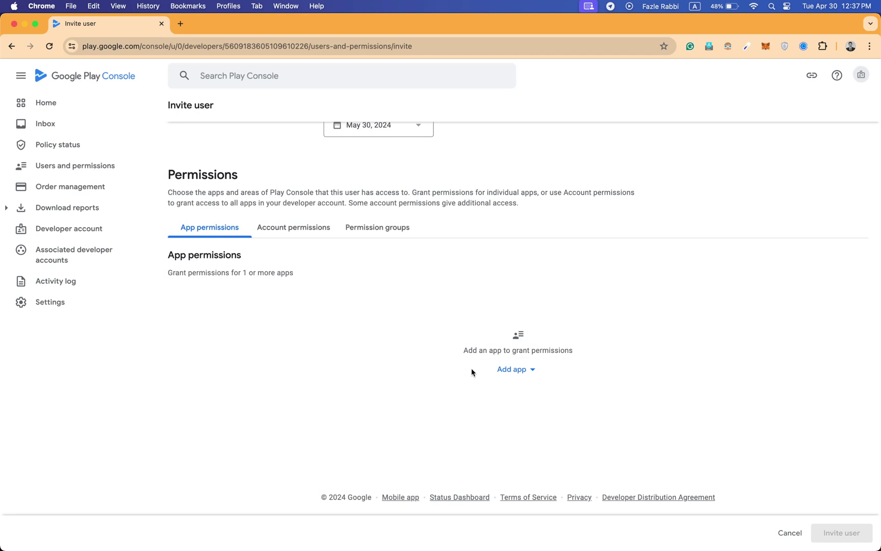
pyautogui.click(514, 372)
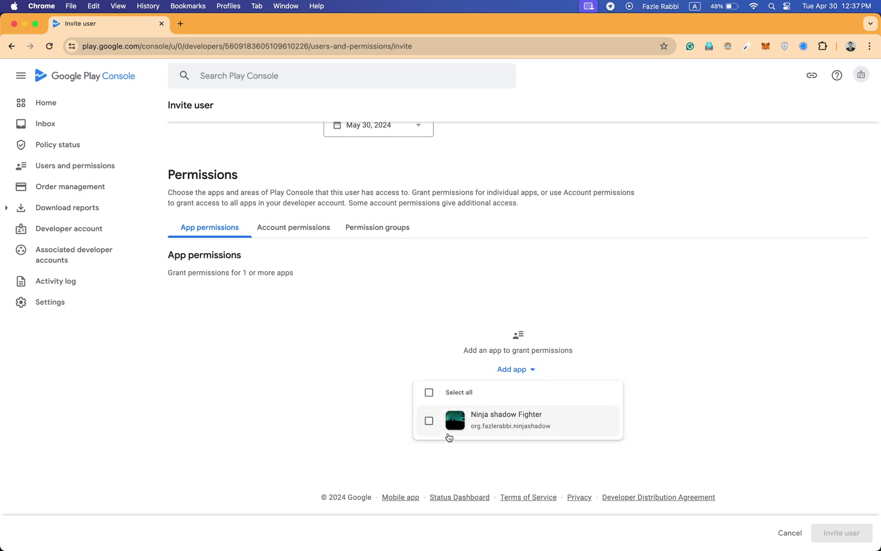
pyautogui.click(346, 393)
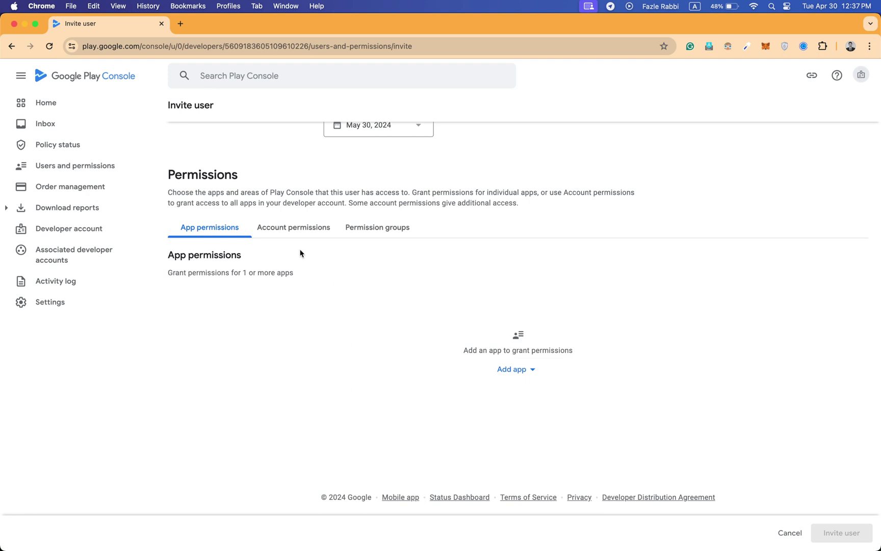
pyautogui.click(283, 231)
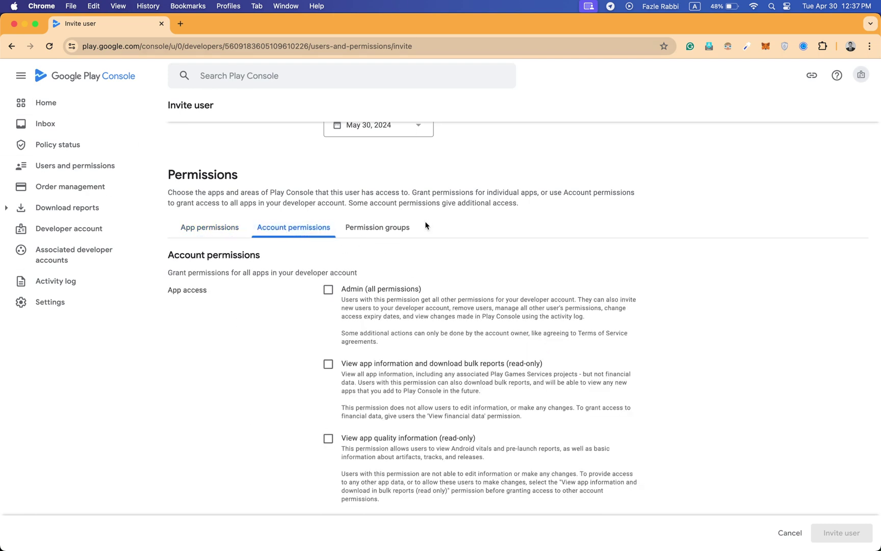
pyautogui.scroll(-5, 425, 287)
pyautogui.scroll(-12, 425, 287)
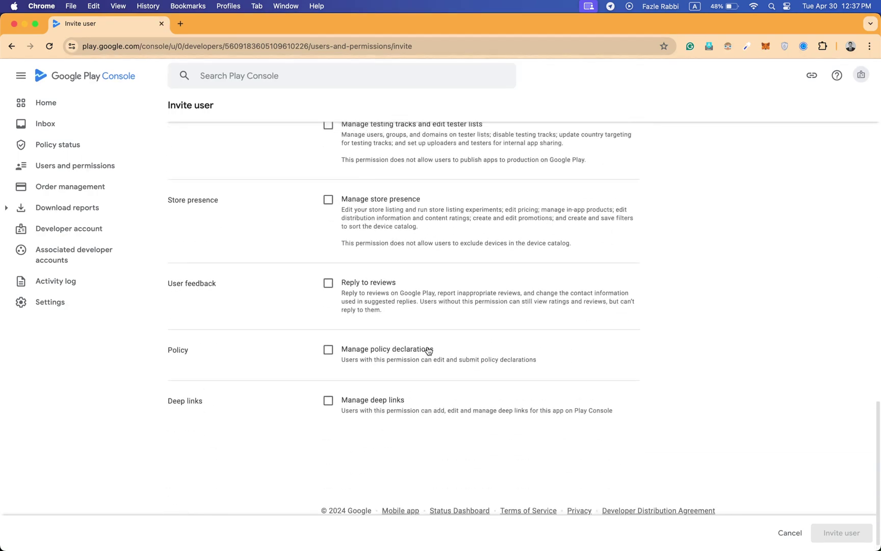
pyautogui.scroll(3, 385, 239)
pyautogui.scroll(4, 384, 248)
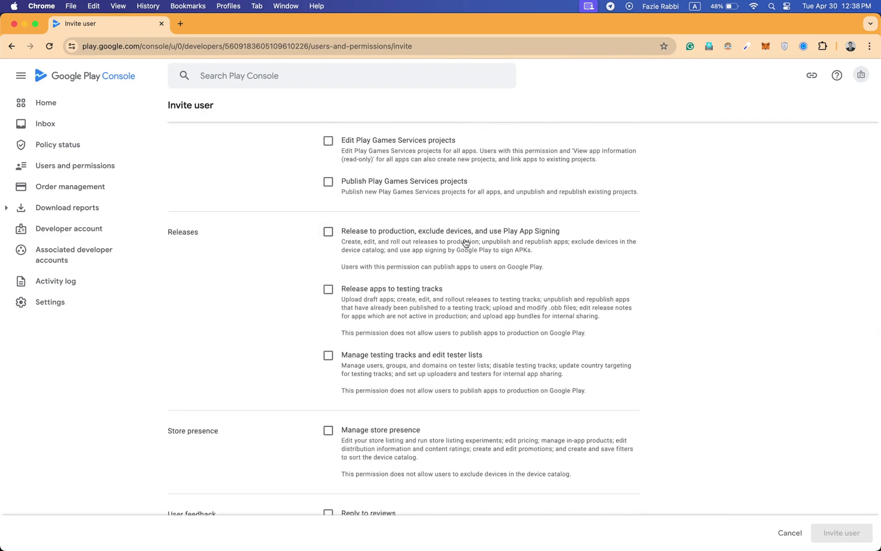
pyautogui.scroll(7, 450, 268)
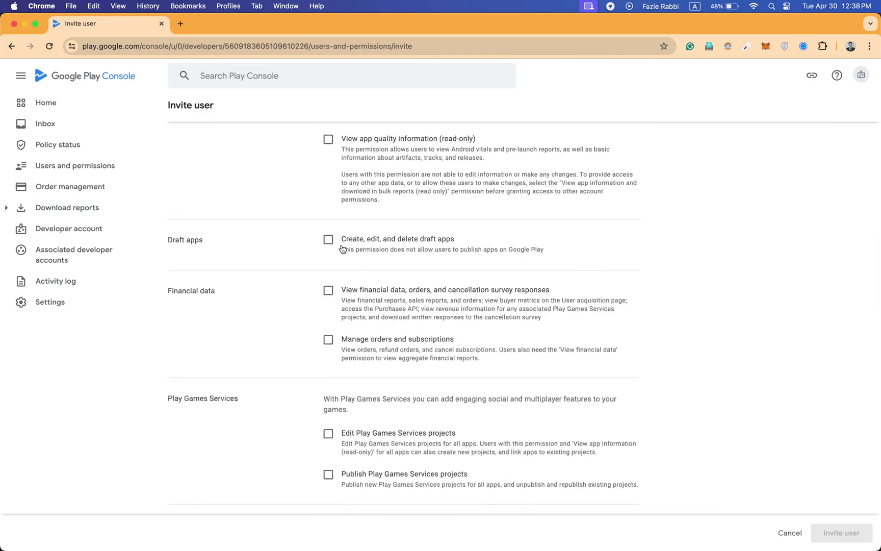
pyautogui.click(336, 244)
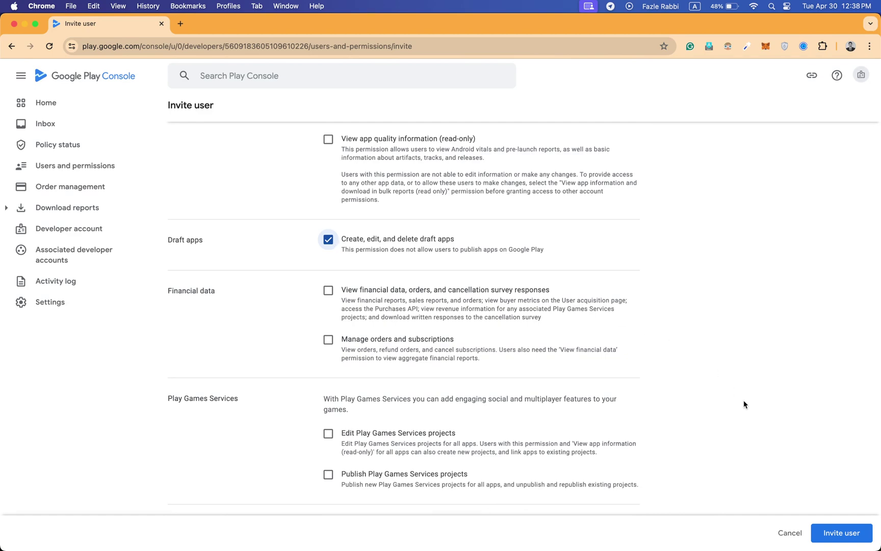
pyautogui.click(327, 240)
pyautogui.scroll(15, 294, 262)
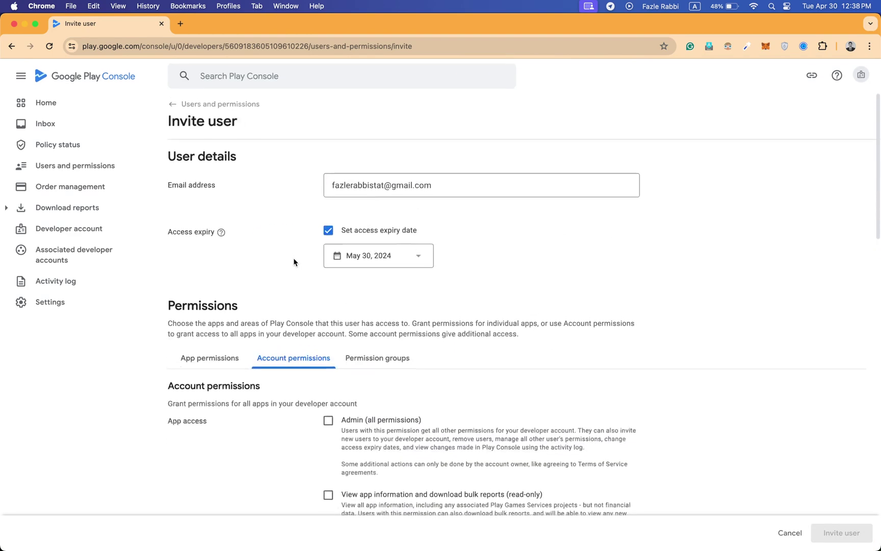
# Tick Admin (all permissions) under Account permissions, briefly checking the App permissions tab.
pyautogui.click(329, 432)
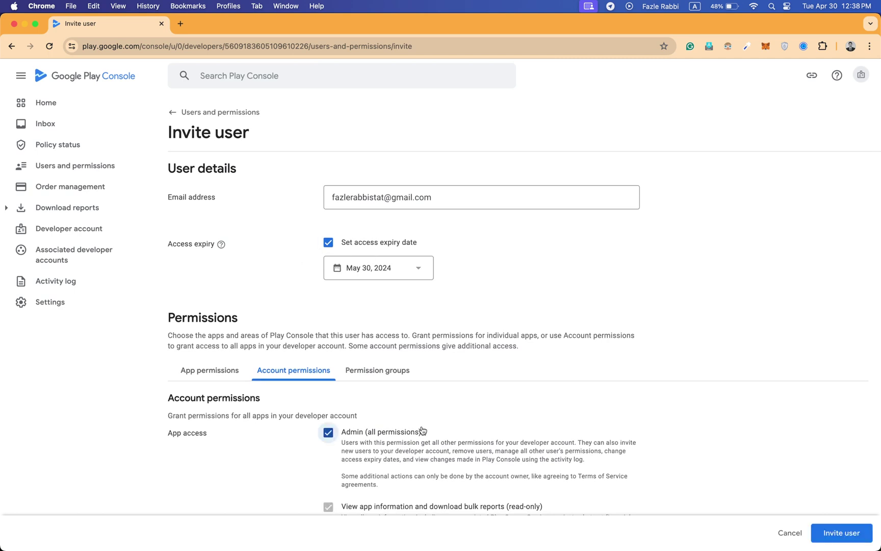
pyautogui.scroll(-2, 423, 433)
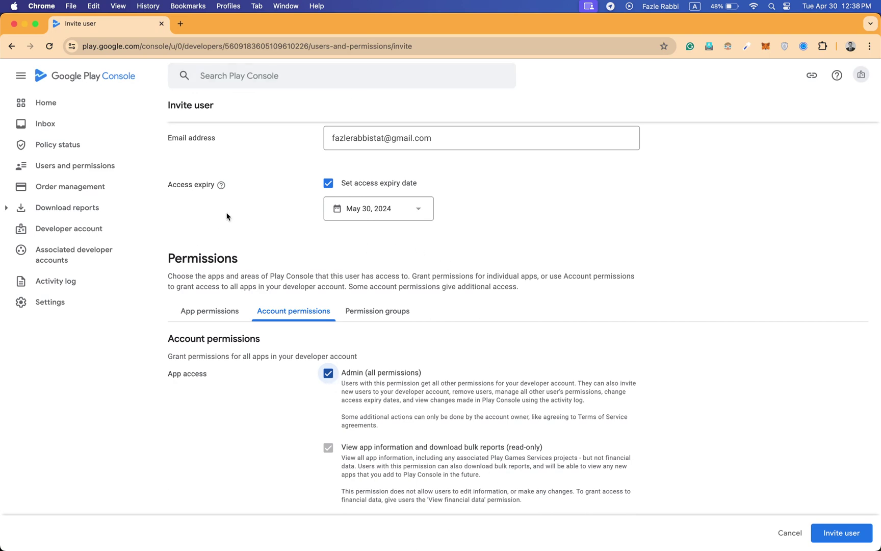
pyautogui.scroll(2, 227, 217)
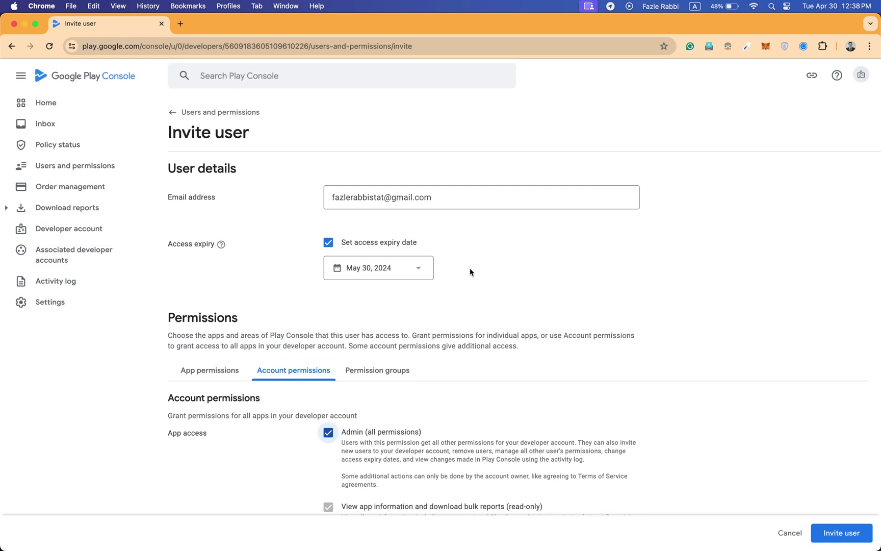
pyautogui.scroll(-2, 470, 267)
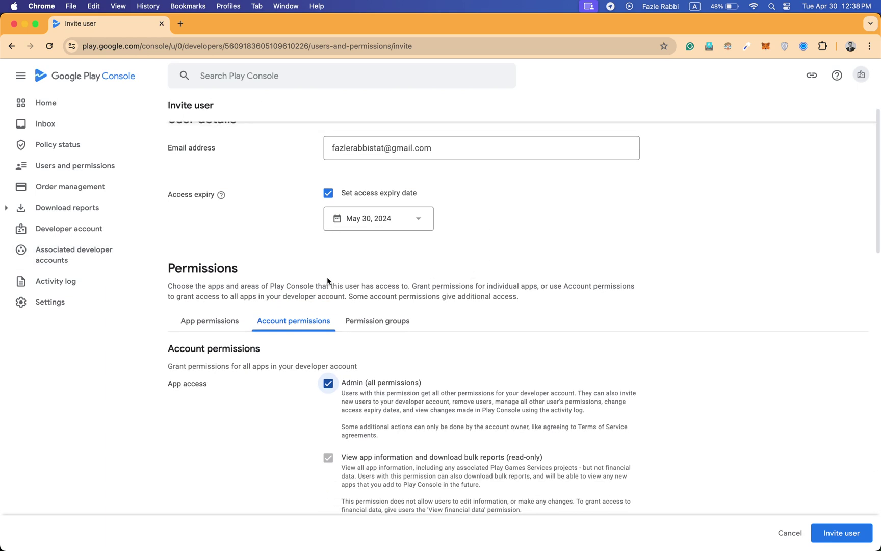
pyautogui.click(228, 325)
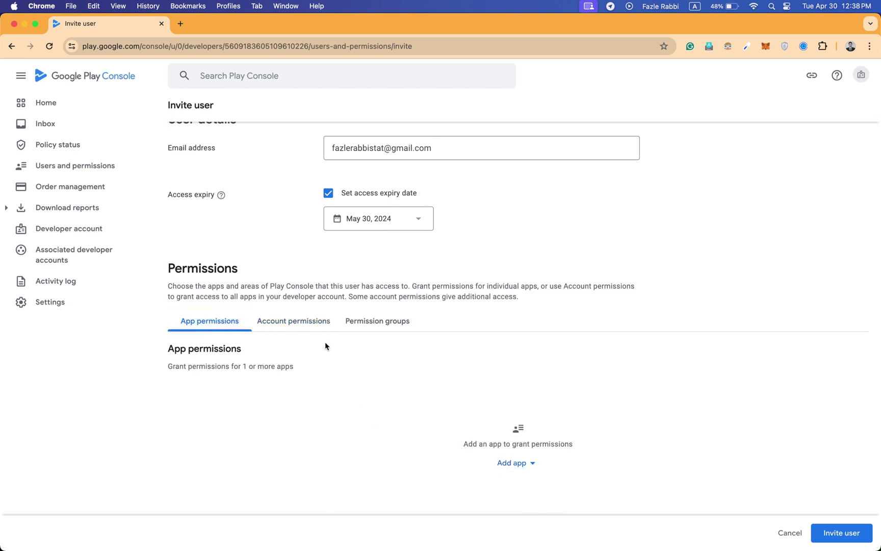
pyautogui.click(284, 315)
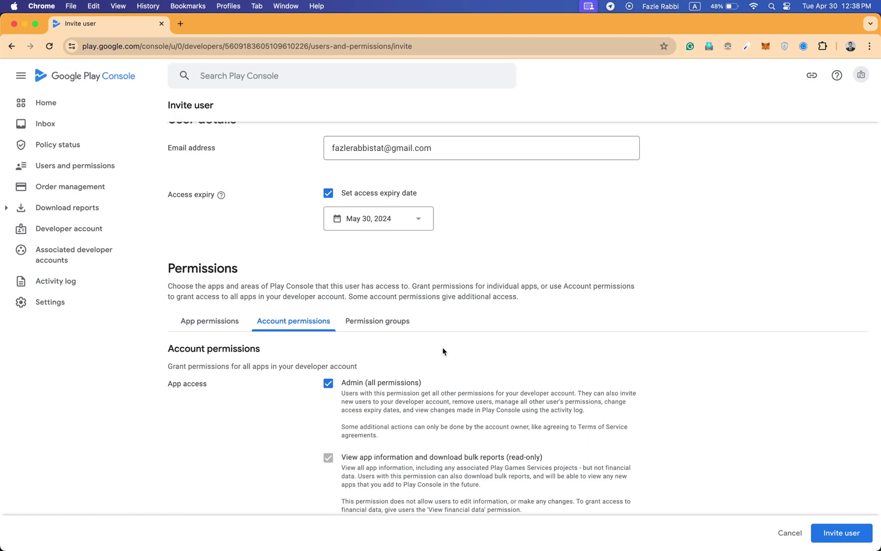
pyautogui.scroll(2, 442, 350)
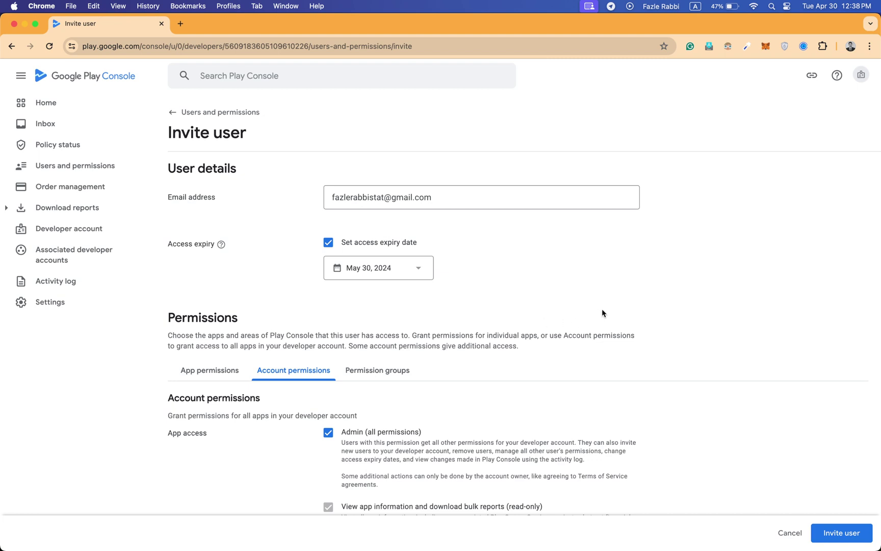
# Send the invitation, then open Gmail in the invitee's Chrome profile.
pyautogui.click(827, 540)
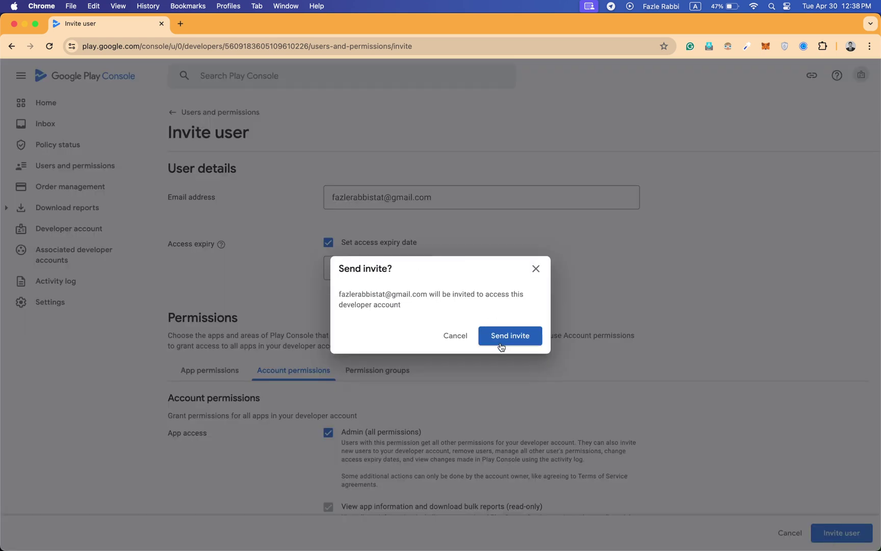
pyautogui.click(500, 341)
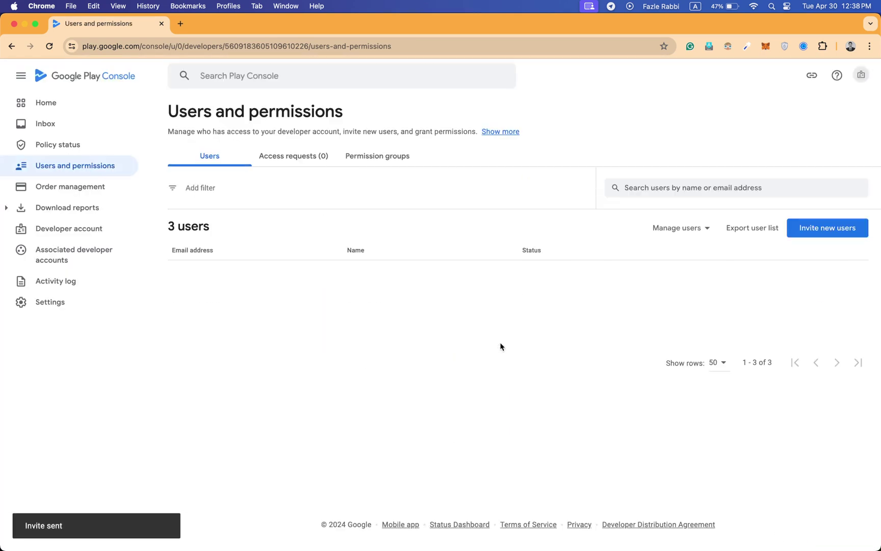
pyautogui.click(228, 5)
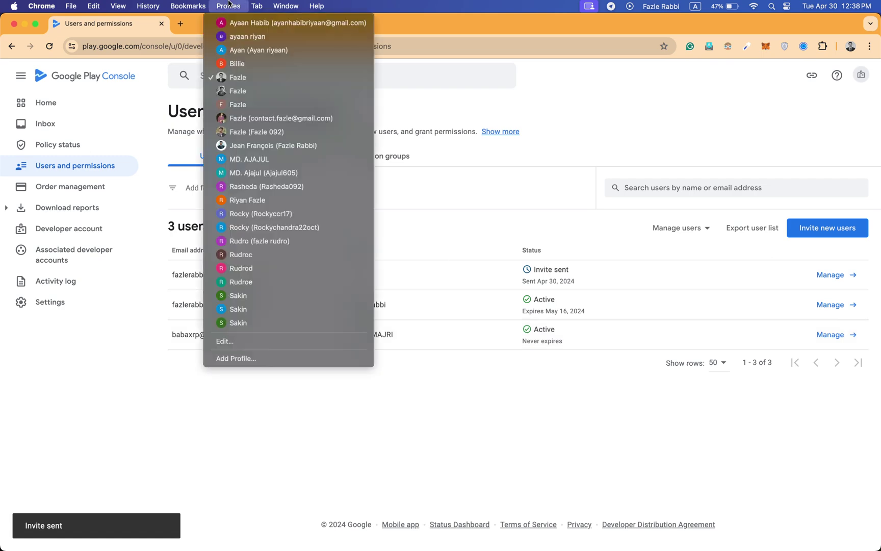
pyautogui.click(287, 146)
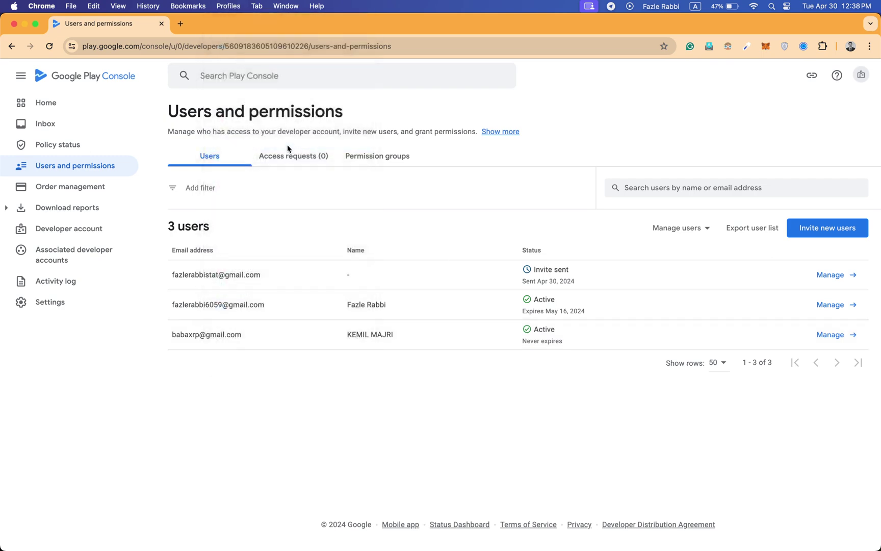
pyautogui.write('mai')
pyautogui.press('Return')
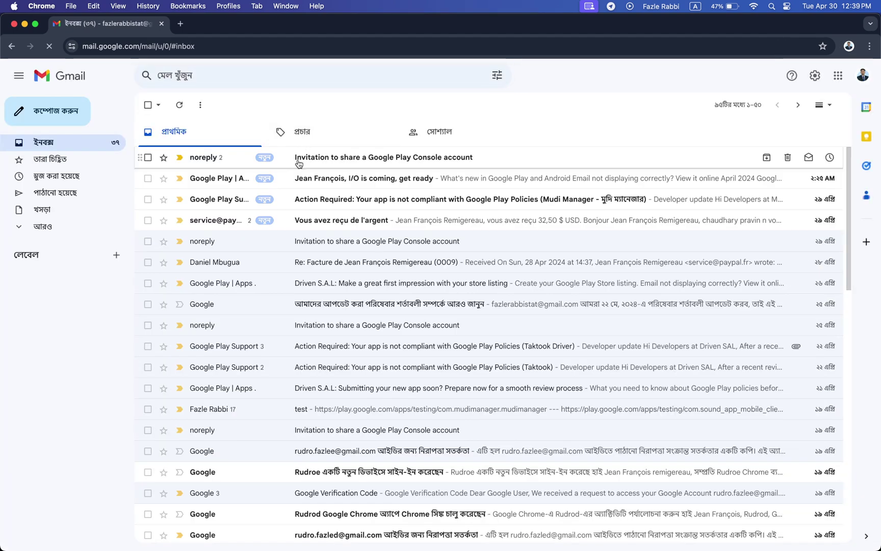
# Open the 'Invitation to share a Google Play Console account' email and follow its acceptance link.
pyautogui.click(299, 163)
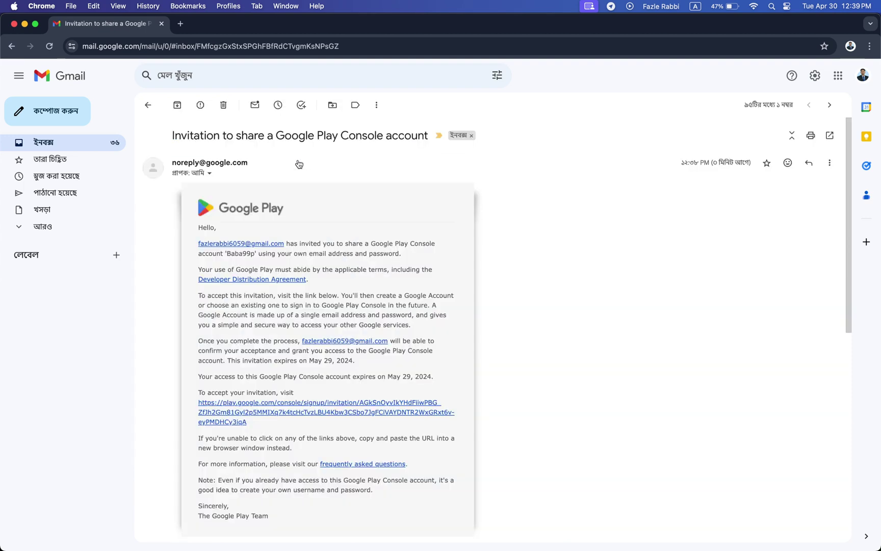
pyautogui.scroll(-1, 327, 306)
pyautogui.scroll(1, 326, 306)
pyautogui.click(148, 105)
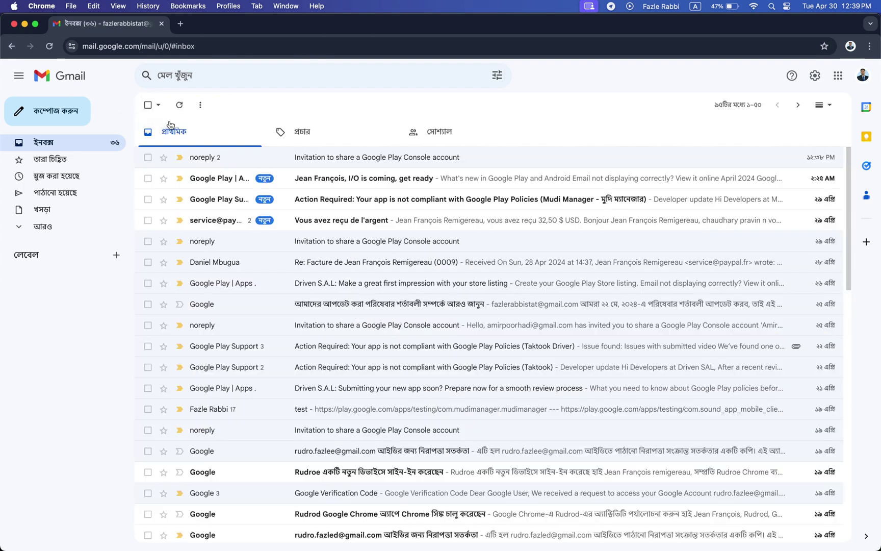
pyautogui.click(243, 161)
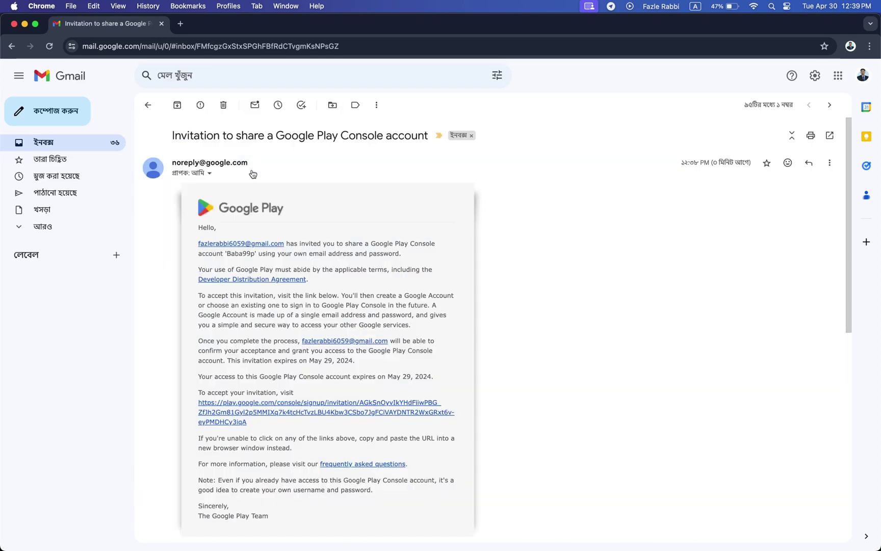
pyautogui.click(233, 412)
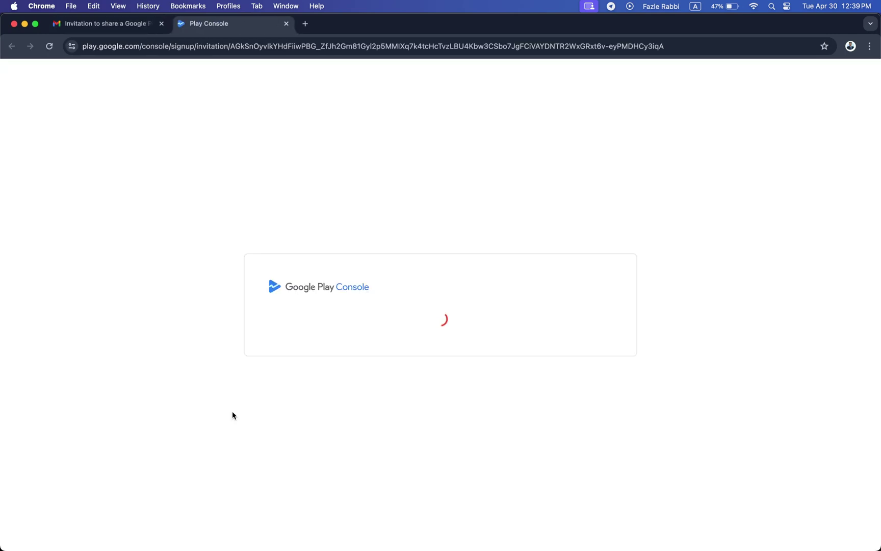
# Agree to the terms, opt in to feature announcements and feedback, and accept the Baba99p invite.
pyautogui.click(272, 306)
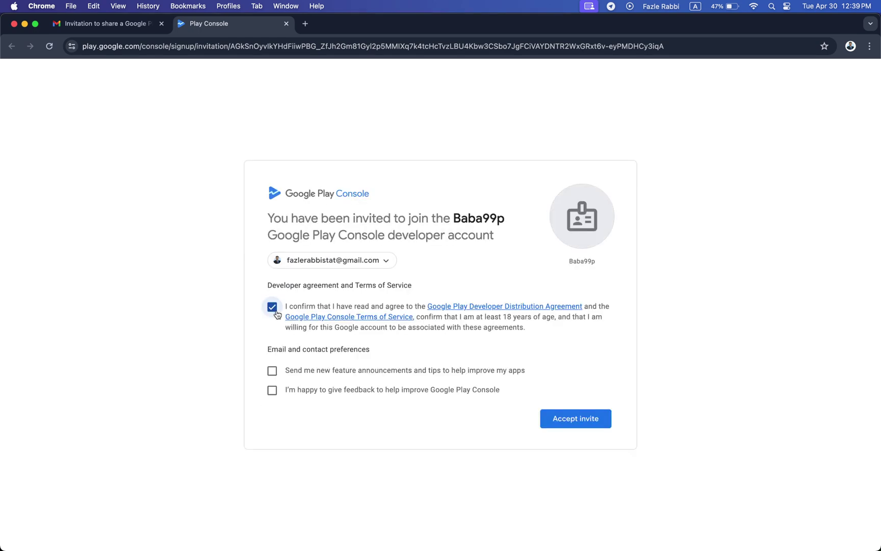
pyautogui.click(274, 372)
pyautogui.click(274, 391)
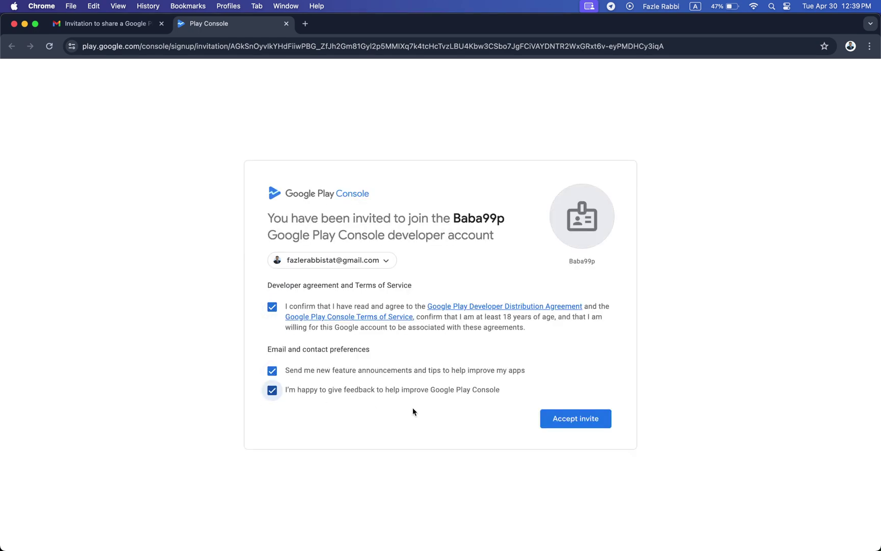
pyautogui.click(575, 421)
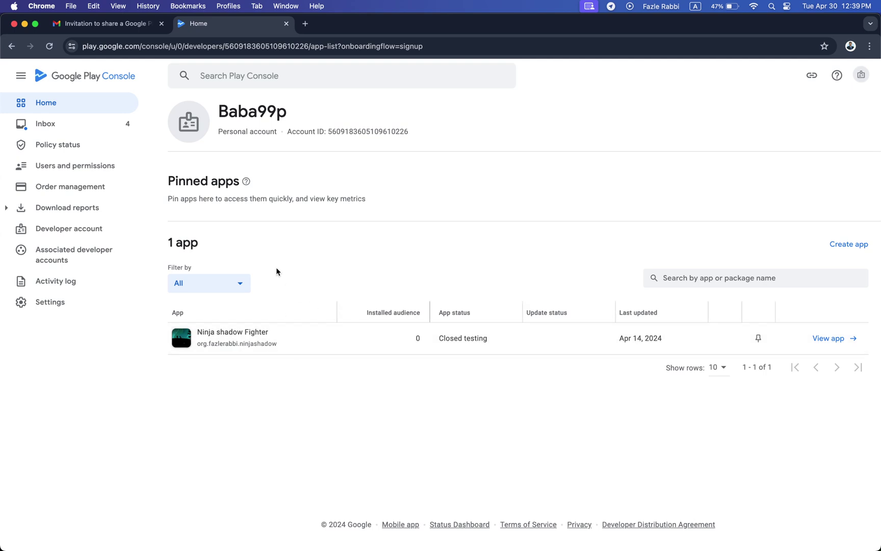
pyautogui.click(81, 153)
pyautogui.click(79, 168)
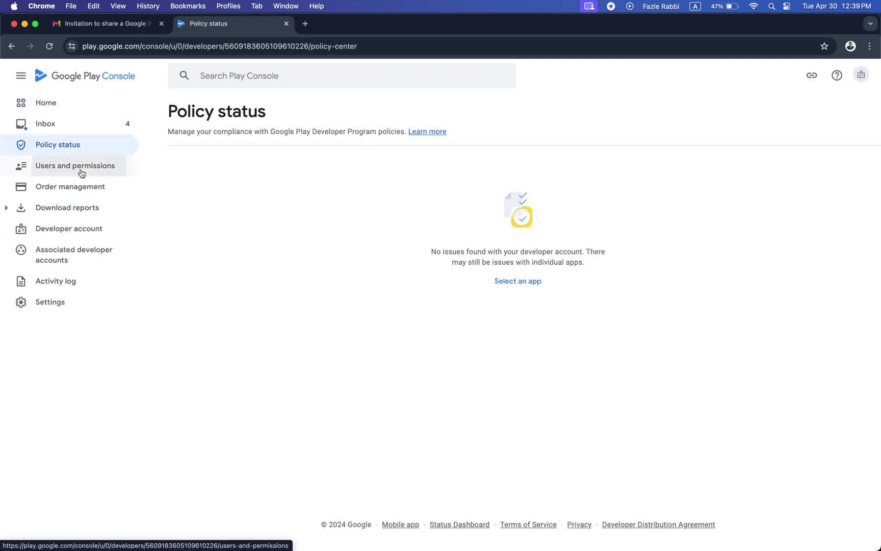
pyautogui.click(75, 208)
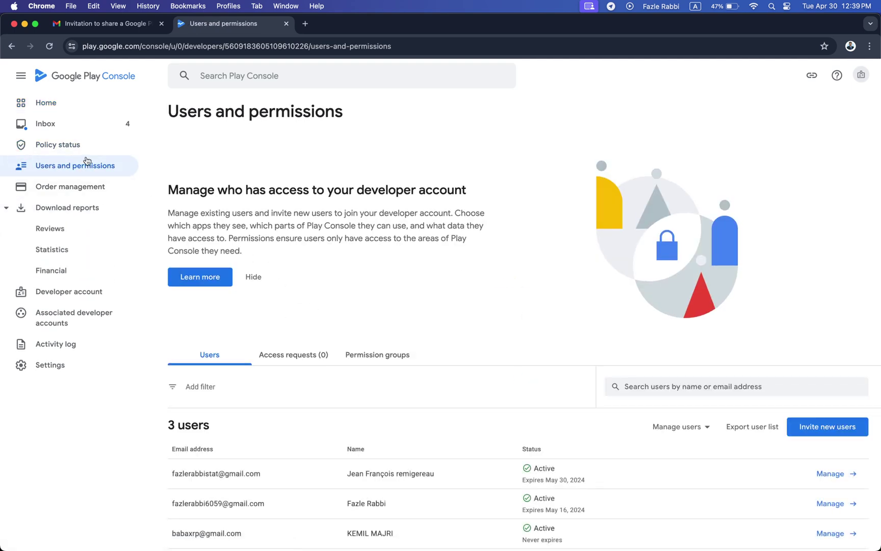
pyautogui.click(60, 108)
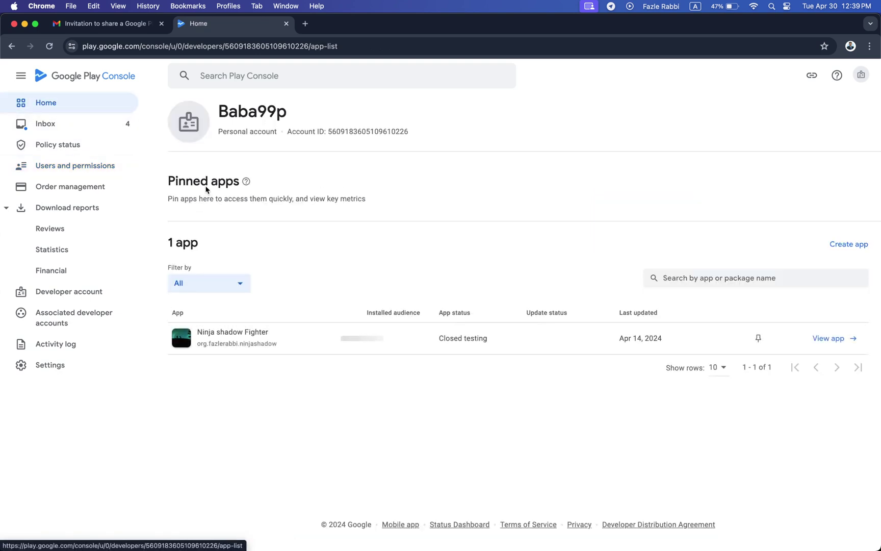